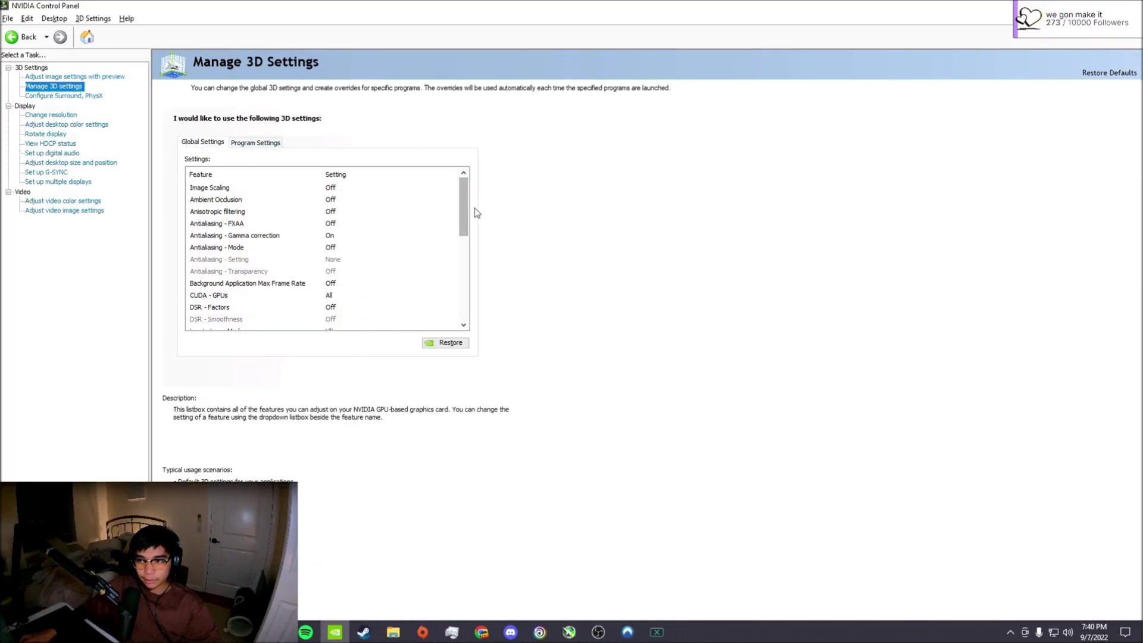
# Set Low Latency Mode to Ultra in the global 3D settings
pyautogui.moveTo(467, 209); pyautogui.dragTo(467, 232)
pyautogui.click(226, 270)
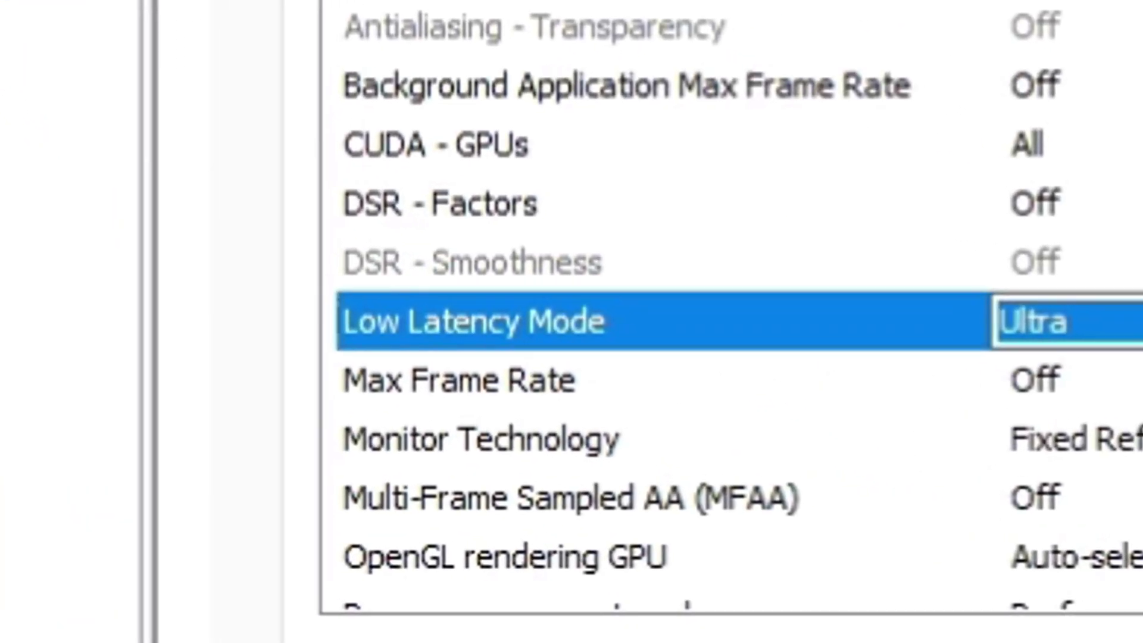
pyautogui.click(869, 292)
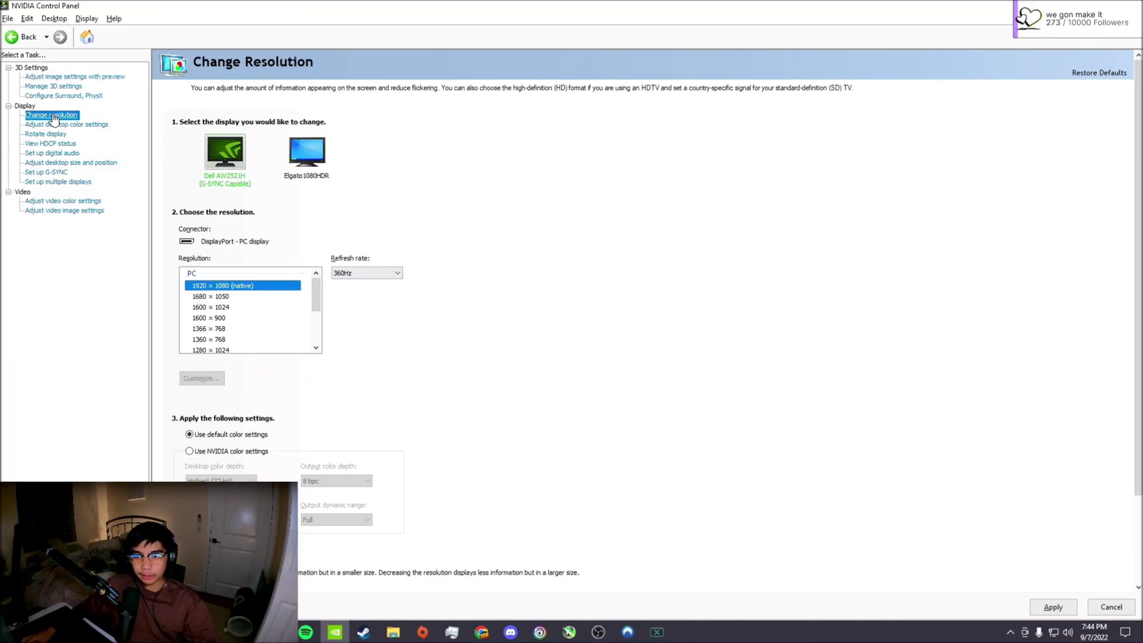
# Keep the main display's refresh rate at 360Hz
pyautogui.click(347, 275)
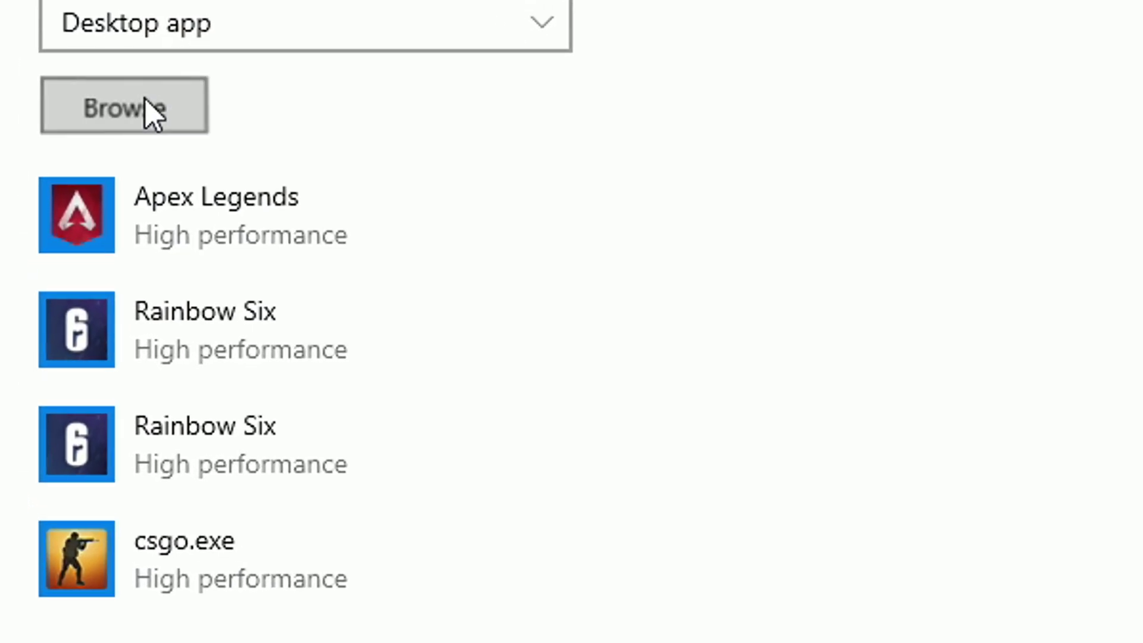
# Add cod.exe from the S: drive's Modern Warfare II folder with High performance graphics
pyautogui.click(127, 143)
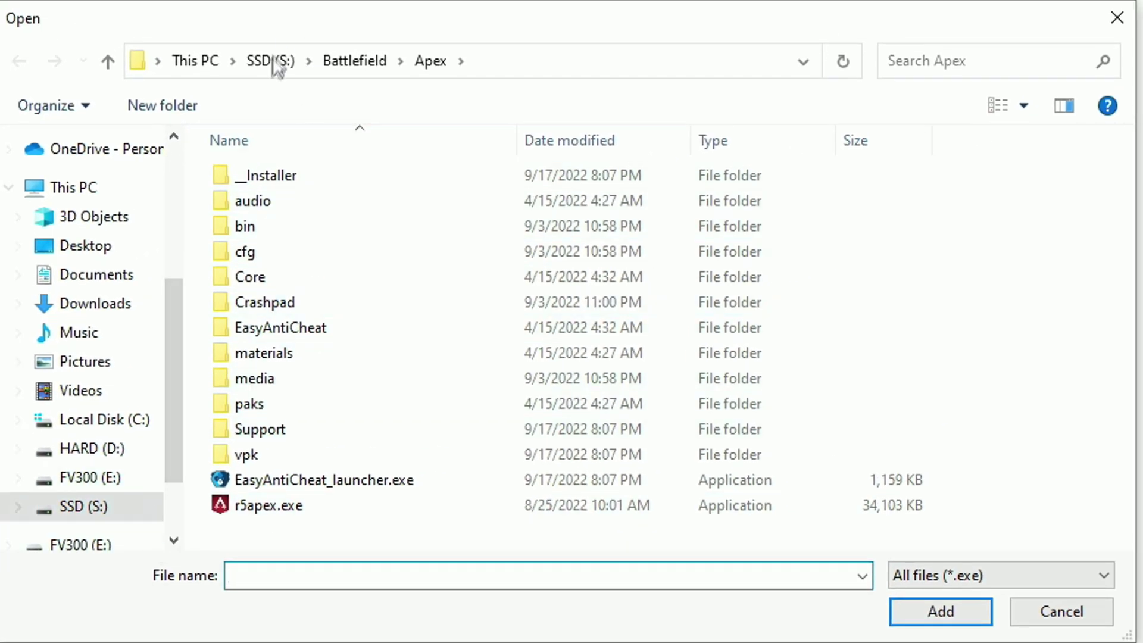
pyautogui.click(273, 60)
pyautogui.click(448, 379)
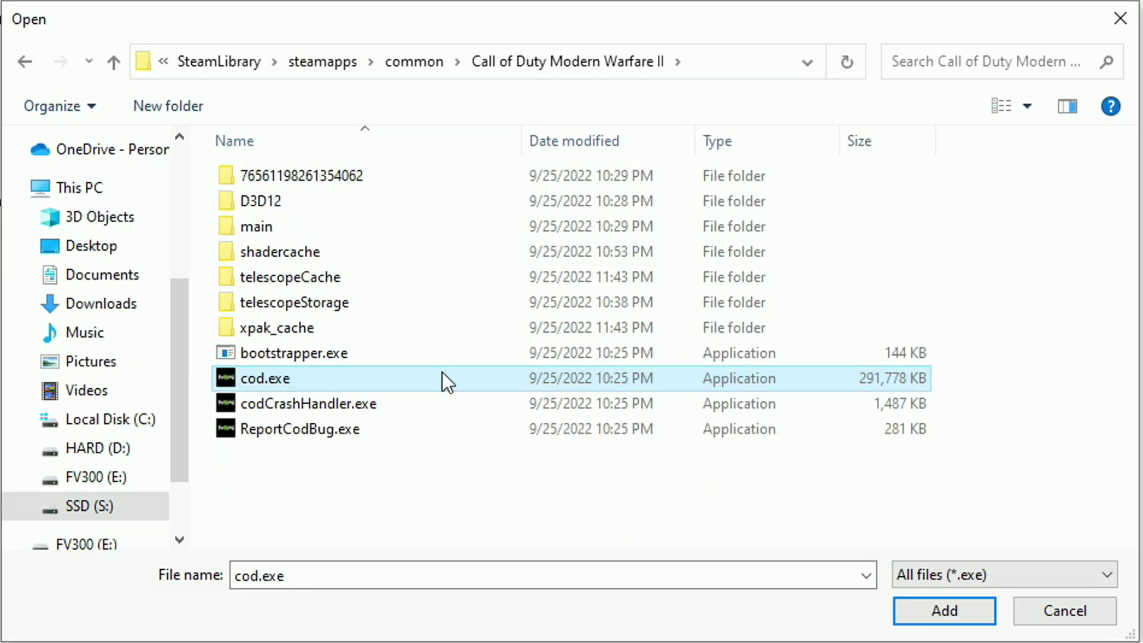
pyautogui.click(989, 622)
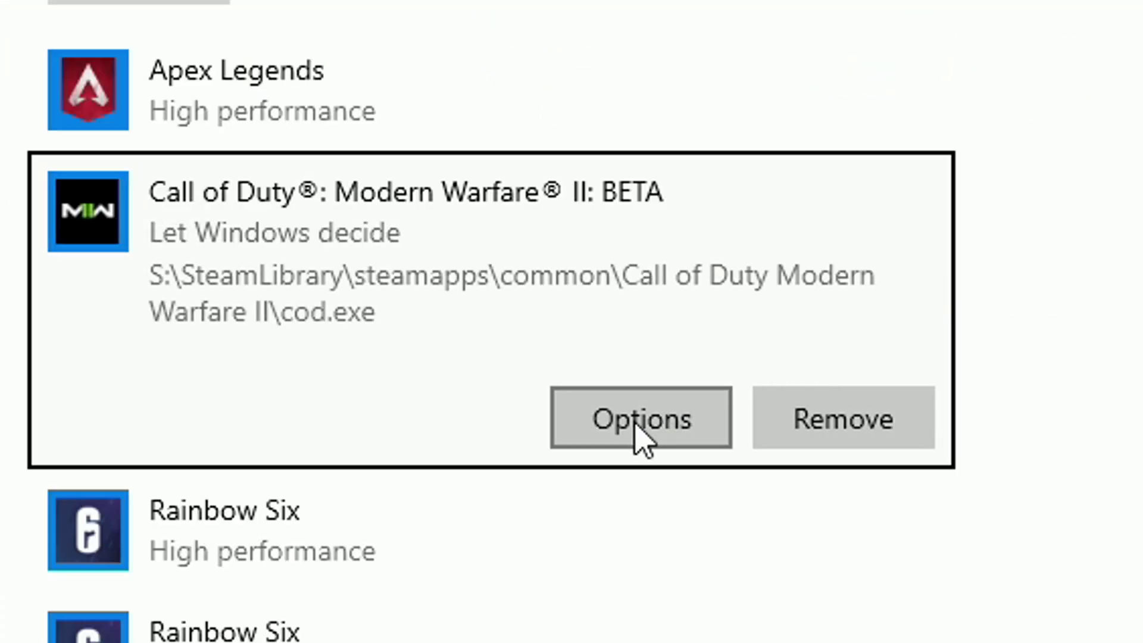
pyautogui.click(635, 424)
pyautogui.click(210, 425)
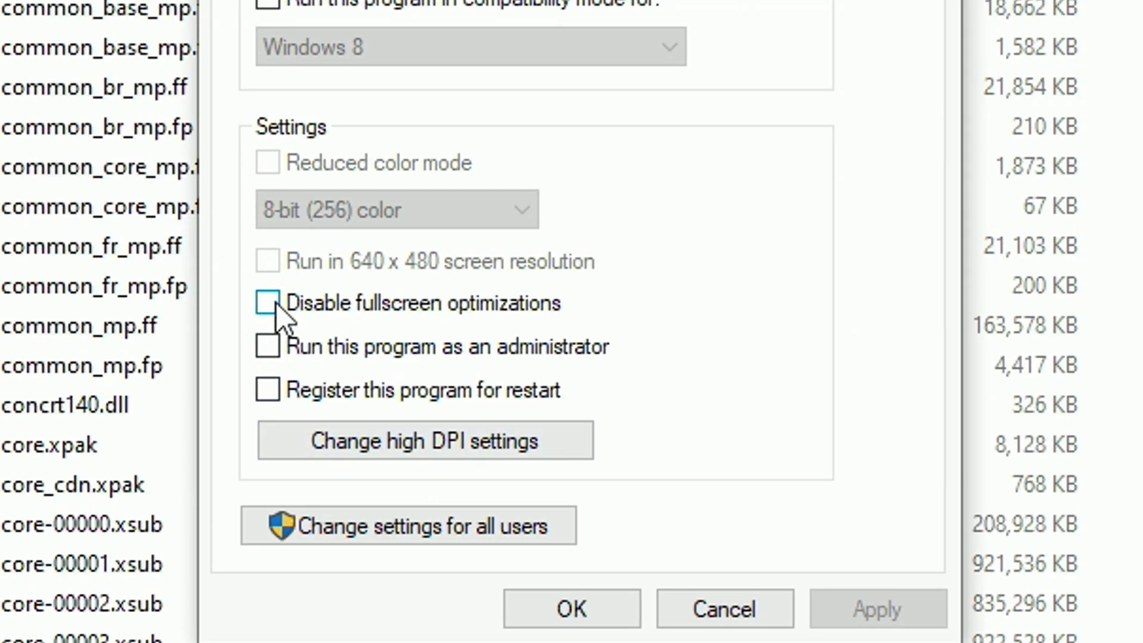
# Disable fullscreen optimizations and override high DPI scaling for cod.exe, and apply
pyautogui.click(267, 302)
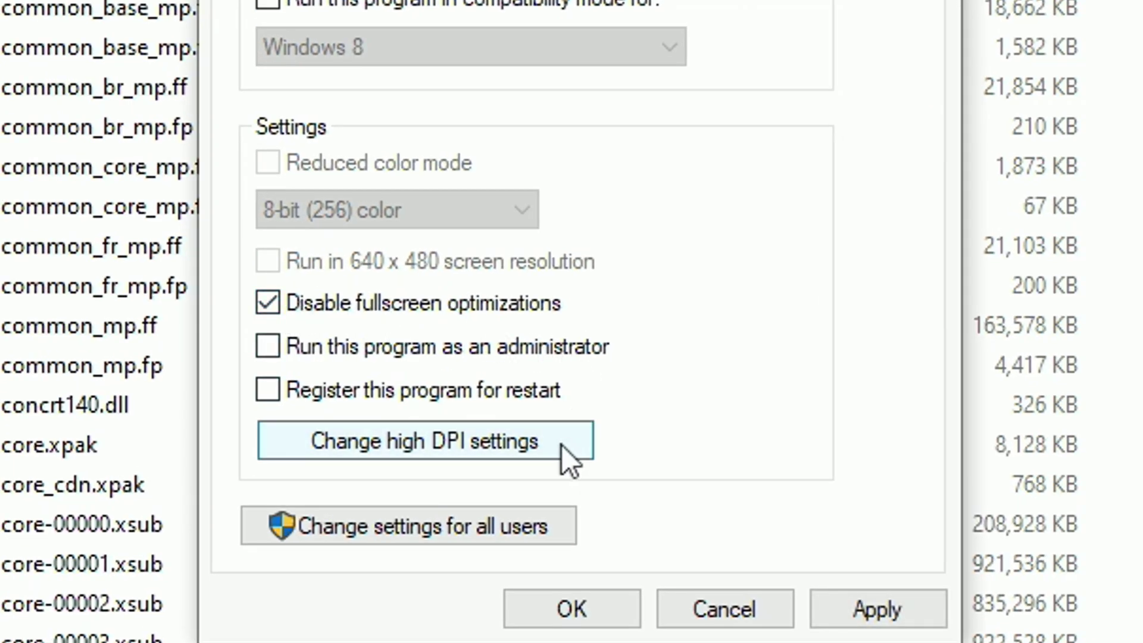
pyautogui.click(433, 449)
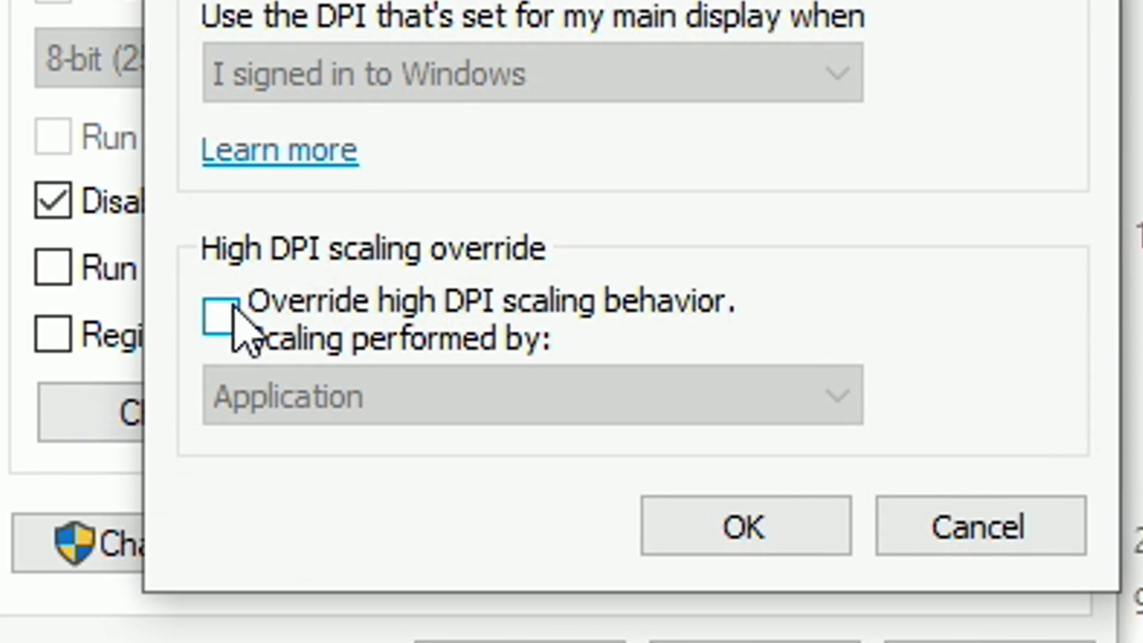
pyautogui.click(225, 313)
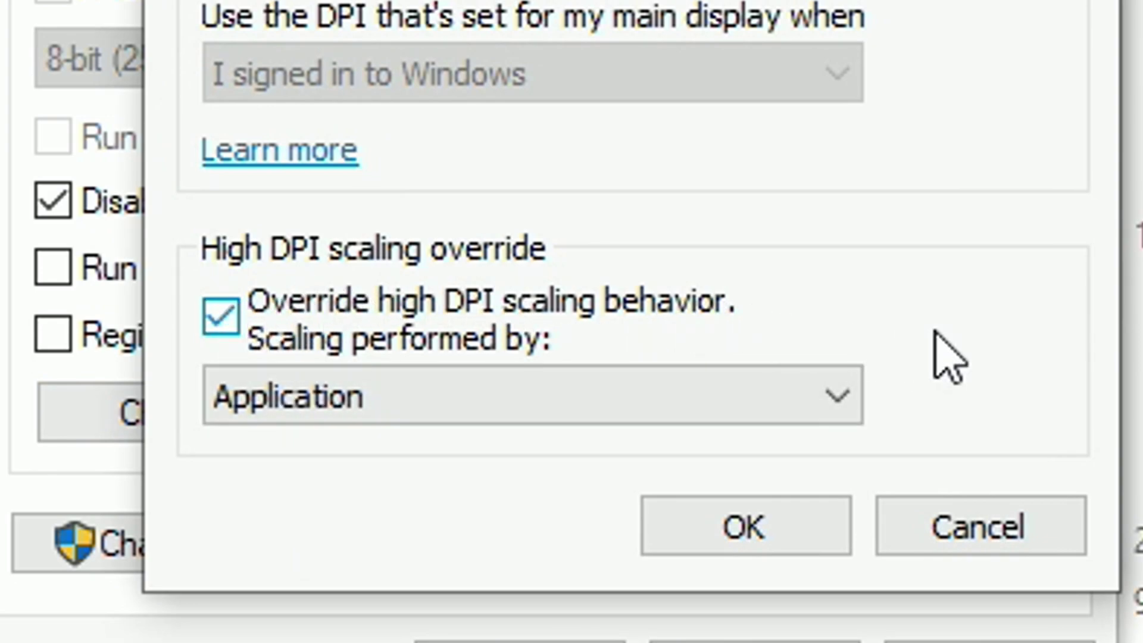
pyautogui.click(811, 555)
pyautogui.click(655, 509)
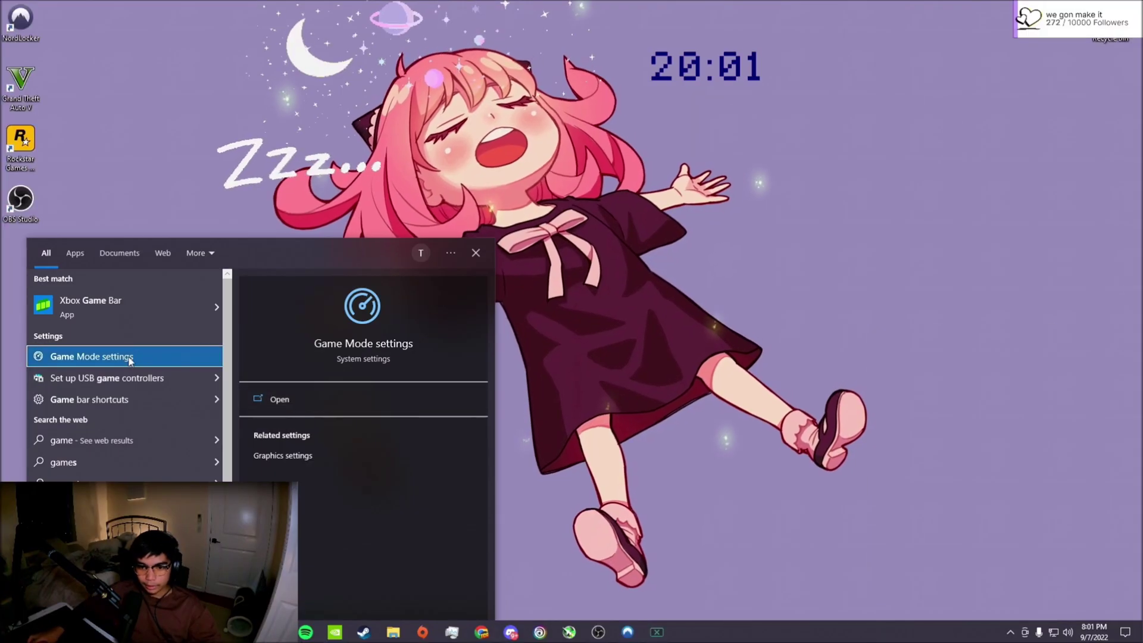
# Confirm Game Mode on, background recording off and Xbox Game Bar off
pyautogui.click(117, 358)
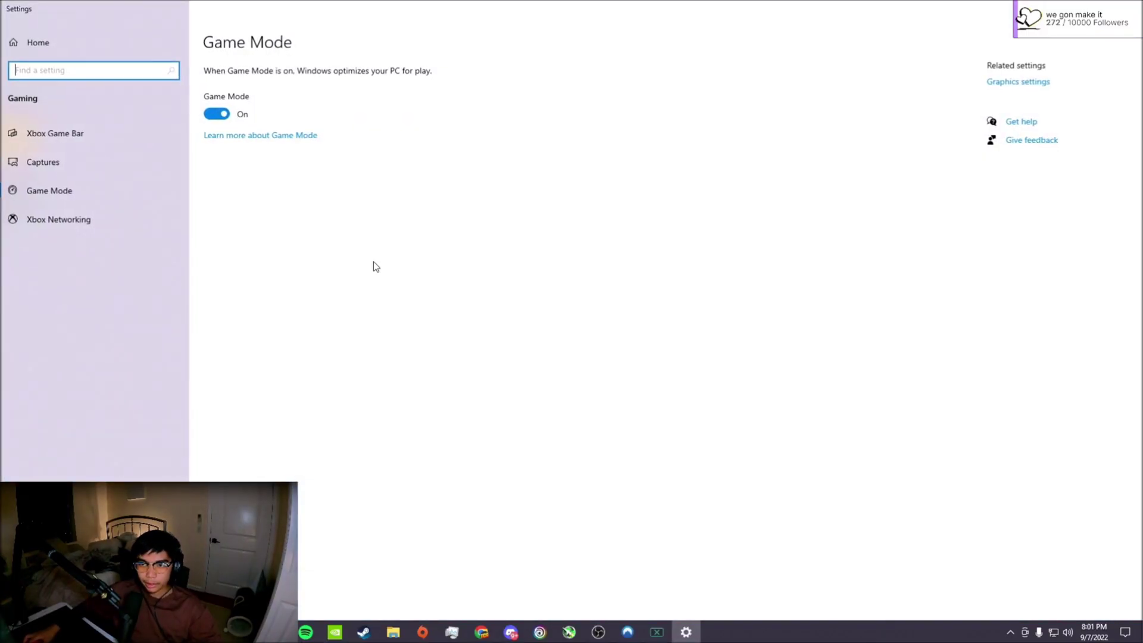
pyautogui.click(115, 161)
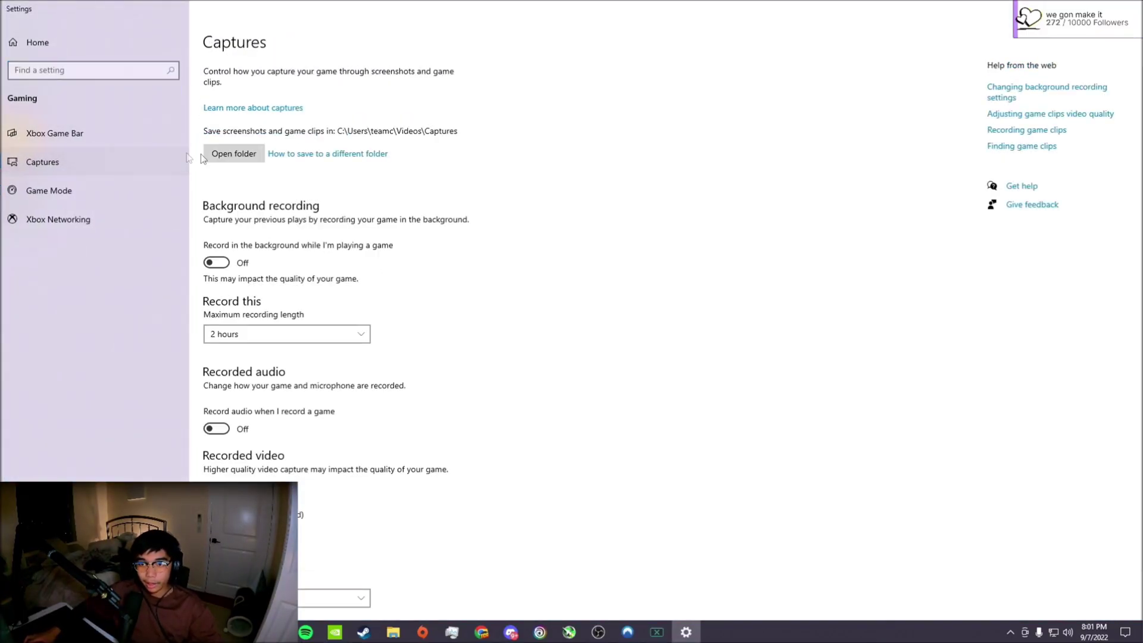
pyautogui.click(75, 137)
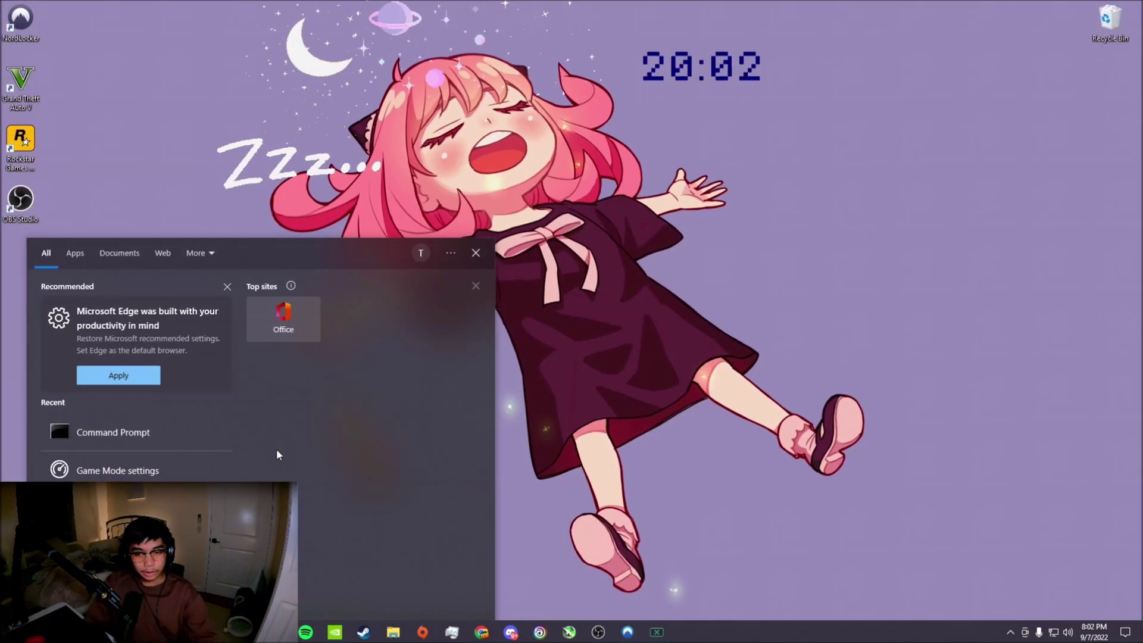
# Run powercfg -duplicatescheme e9a42b02-d5df-448d-aa00-03f14749eb61 in Command Prompt for Ultimate Performance
pyautogui.write('cmd')
pyautogui.press('Return')
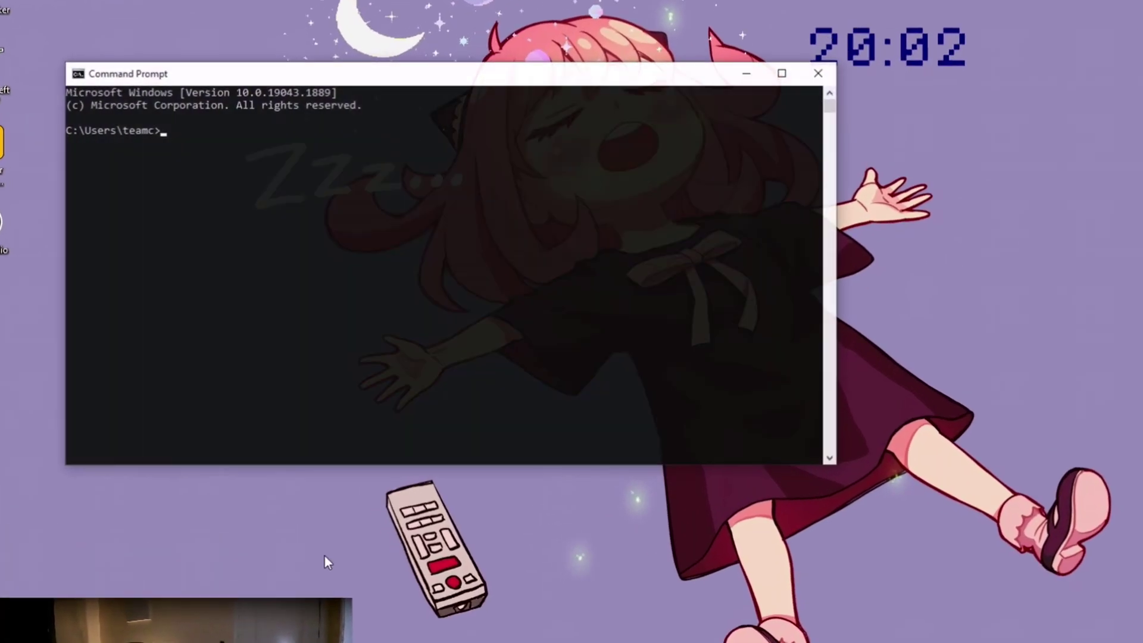
pyautogui.write('powercfg -duplicatescheme e9a42b02-d5df-448d-aa00-03f14749eb61')
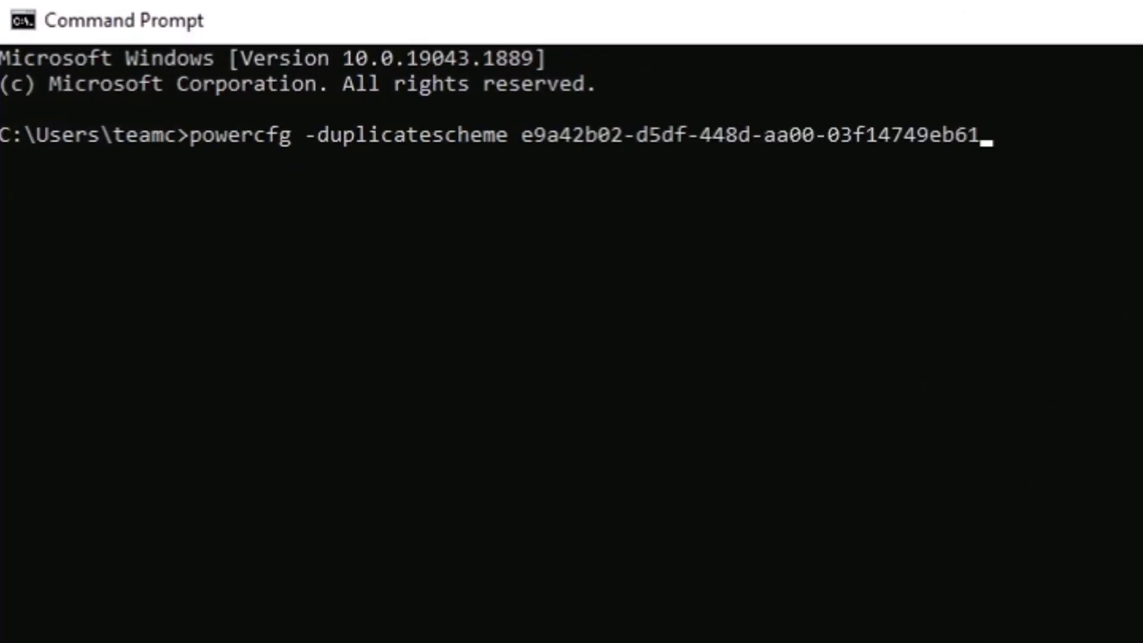
pyautogui.press('Return')
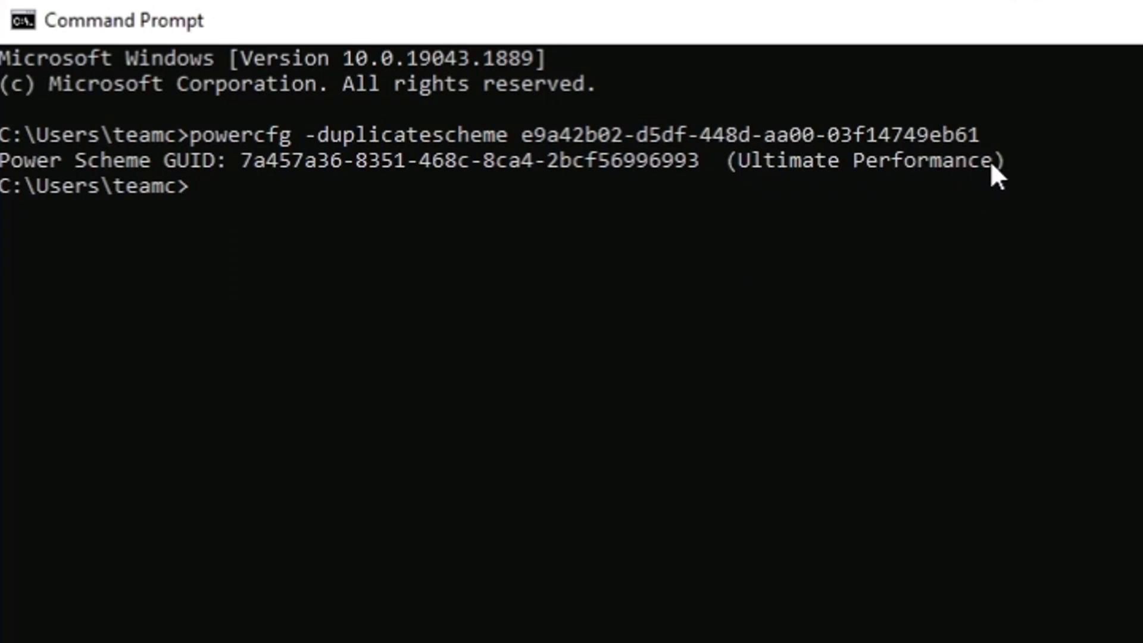
pyautogui.moveTo(202, 135); pyautogui.dragTo(990, 135)
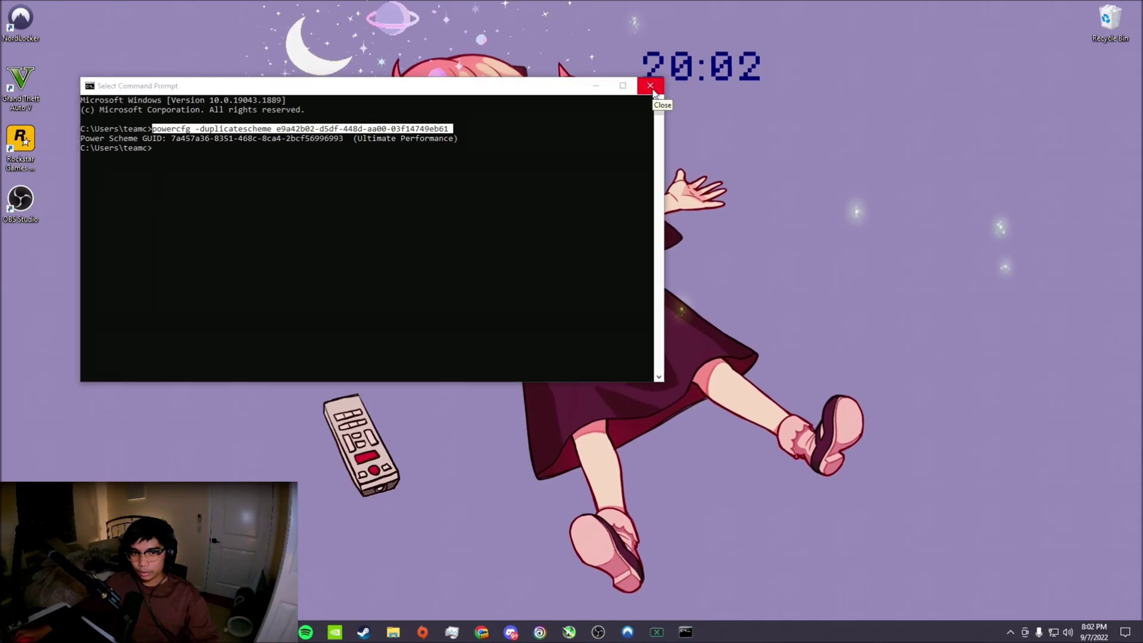
pyautogui.click(650, 86)
# Verify Ultimate Performance is the active power plan, then close Power Options
pyautogui.press('super')
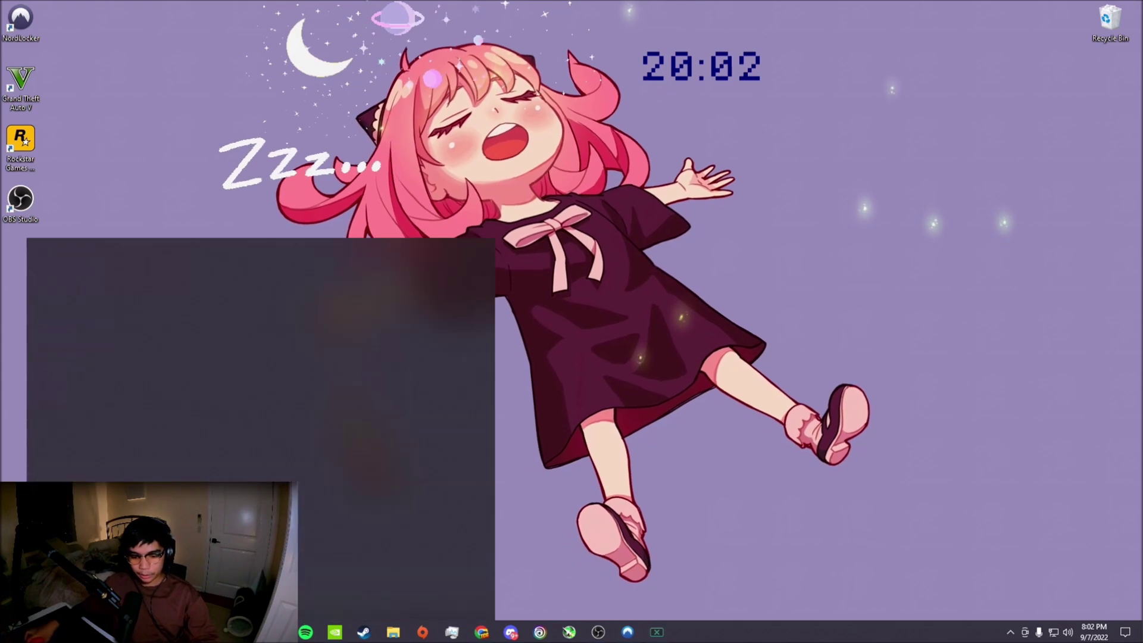
pyautogui.write('cho')
pyautogui.press('Return')
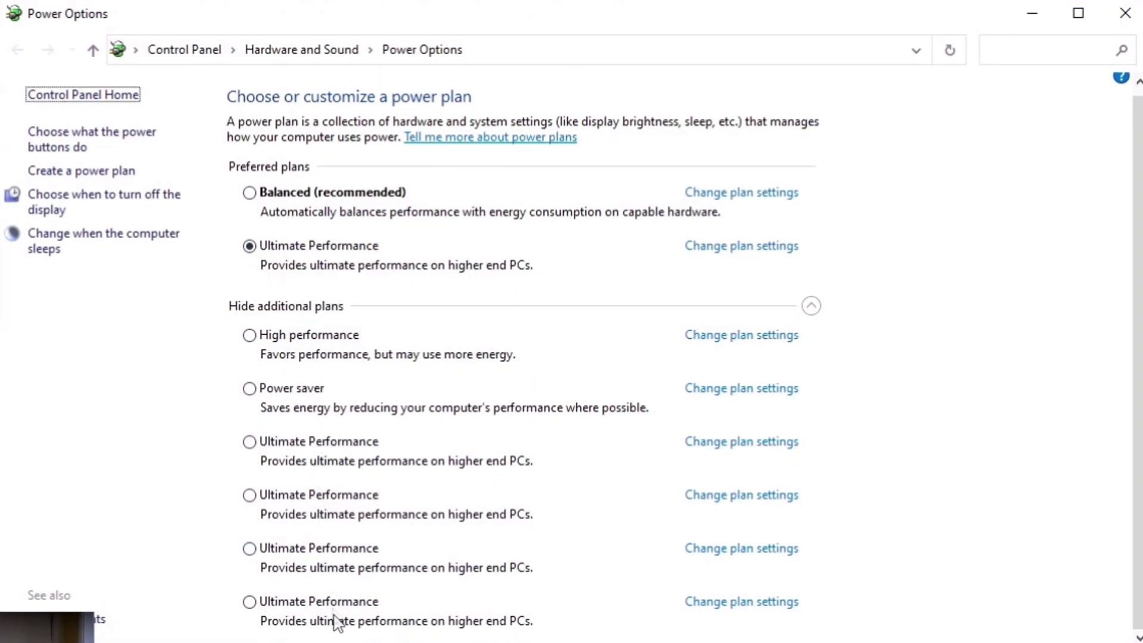
pyautogui.hotkey('alt', 'F4')
# Bring up the Notifications & actions settings via a 'notif' search
pyautogui.press('super')
pyautogui.write('notif')
pyautogui.press('Return')
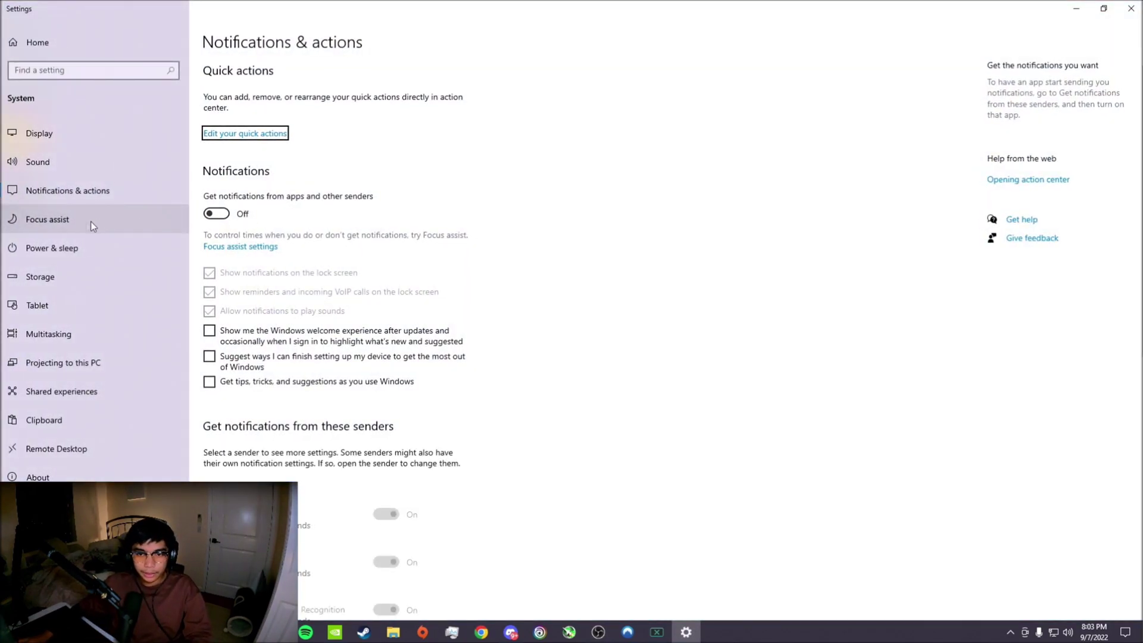
# Set Focus assist to Off and check that tablet mode is never used
pyautogui.click(65, 223)
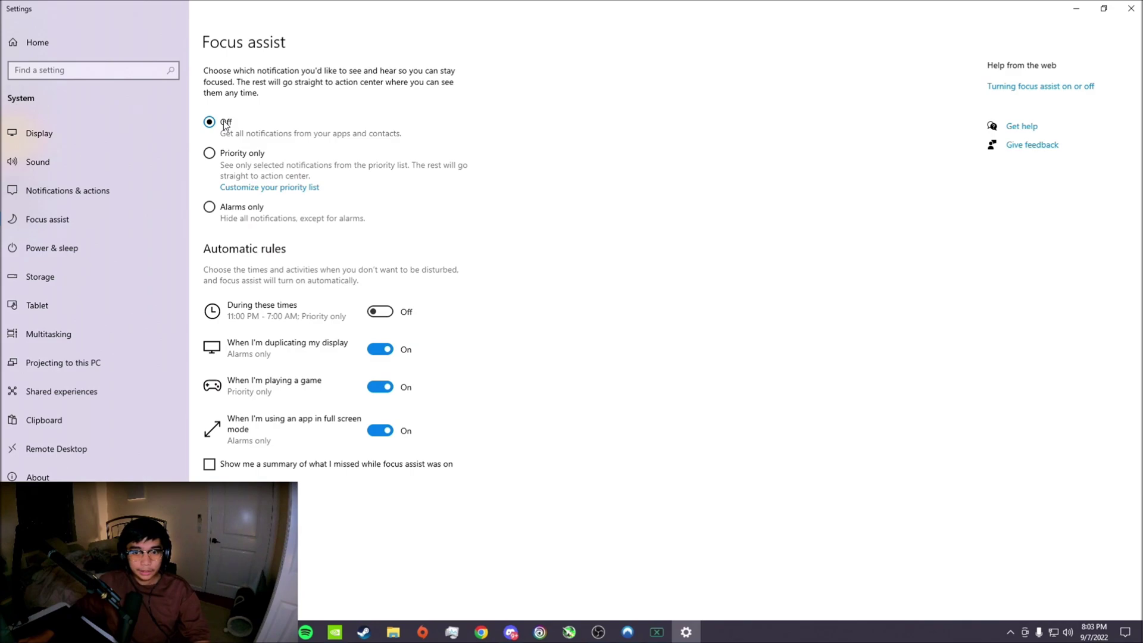
pyautogui.click(50, 307)
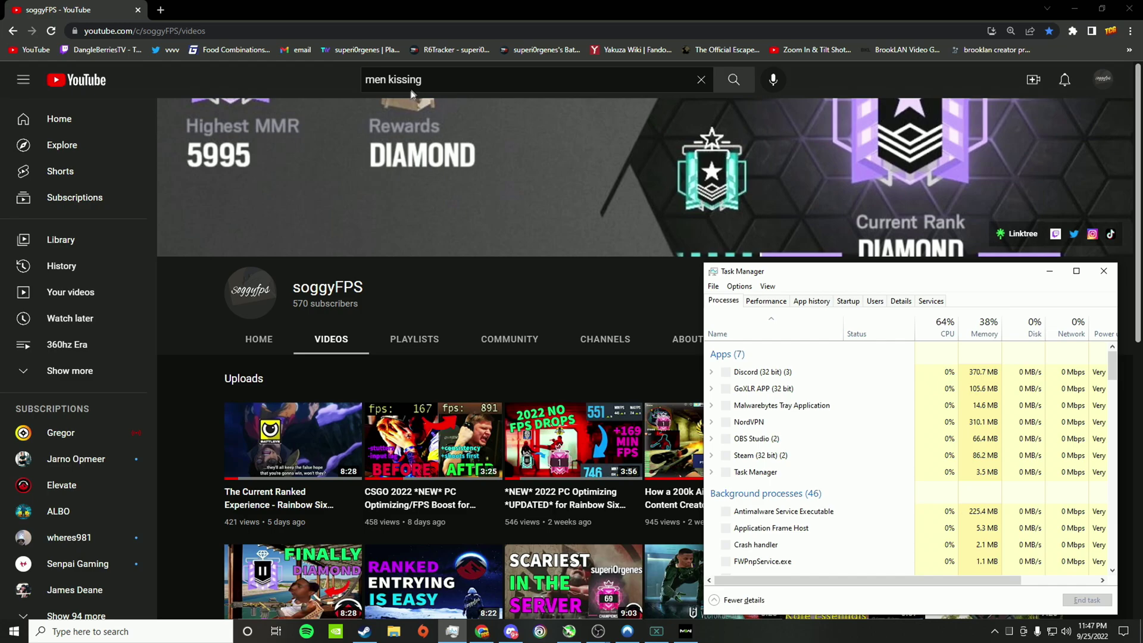
# Raise cod.exe's priority to Above normal in Task Manager's Details list
pyautogui.click(901, 301)
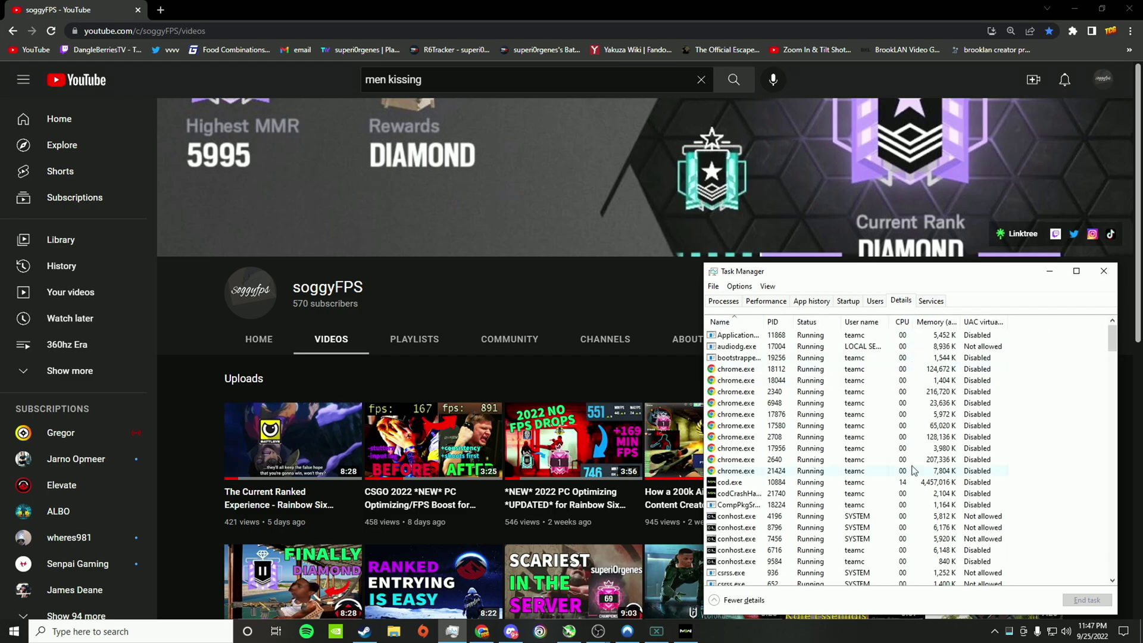
pyautogui.rightClick(887, 487)
pyautogui.moveTo(953, 365)
pyautogui.click(1035, 388)
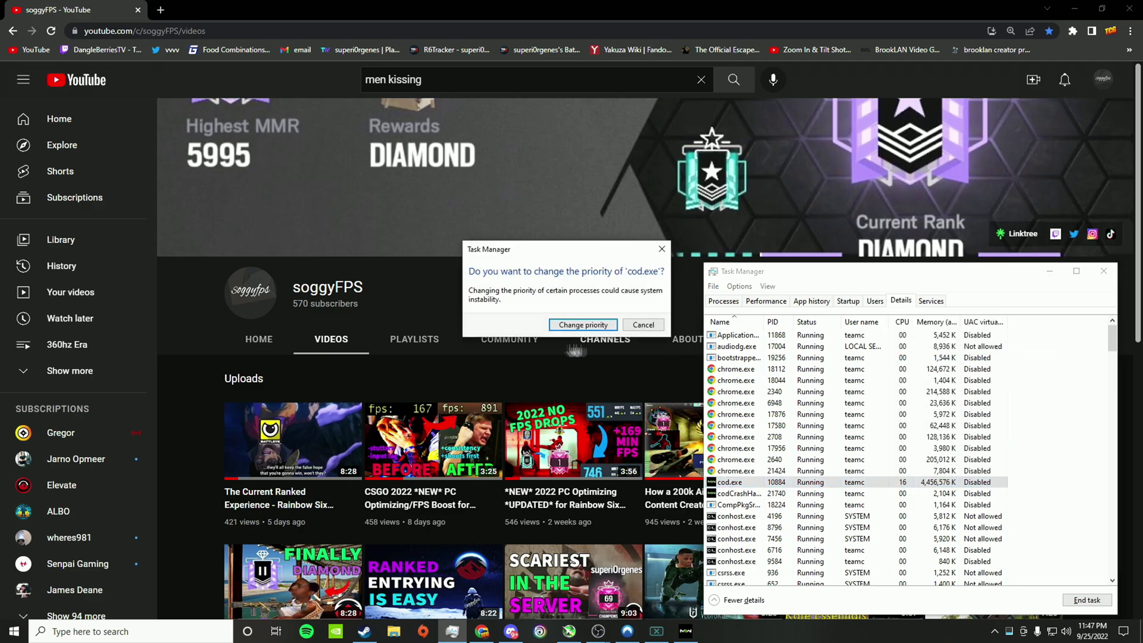
pyautogui.click(584, 326)
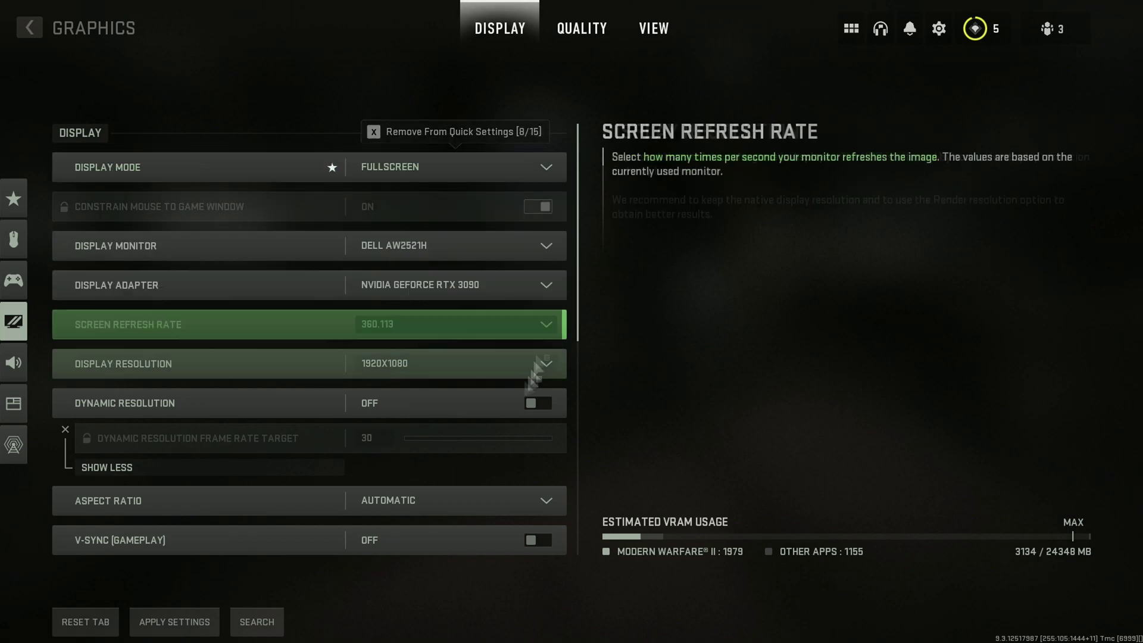
# Confirm Fullscreen, 360.113 Hz, V-Sync and HDR off, then move to Quality settings
pyautogui.scroll(-1, 447, 401)
pyautogui.scroll(-4, 423, 368)
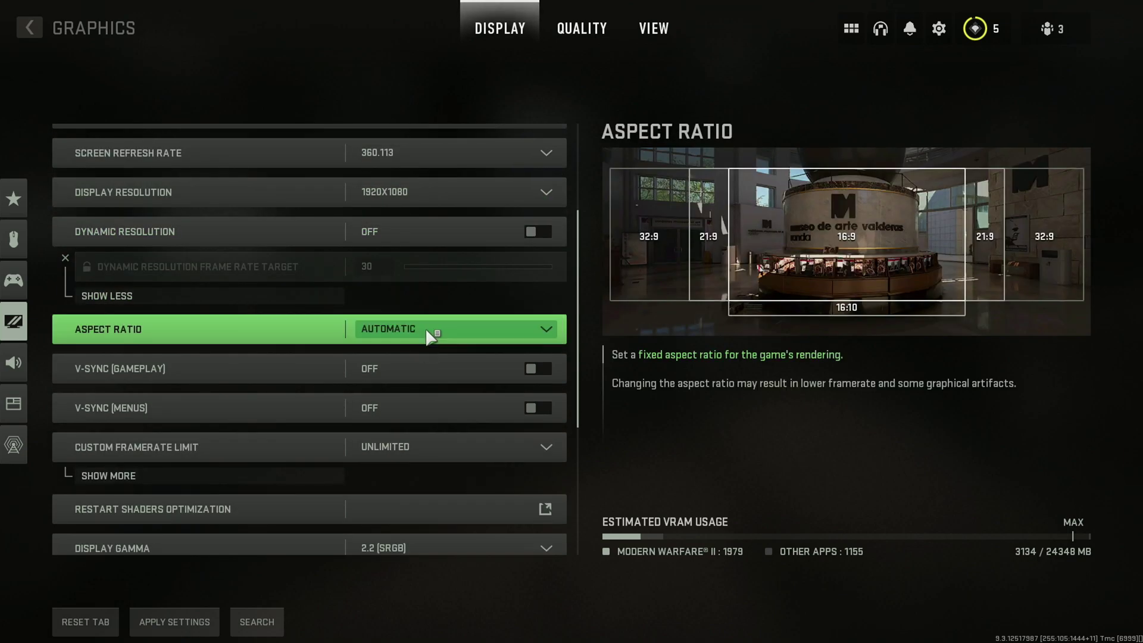
pyautogui.scroll(-7, 472, 393)
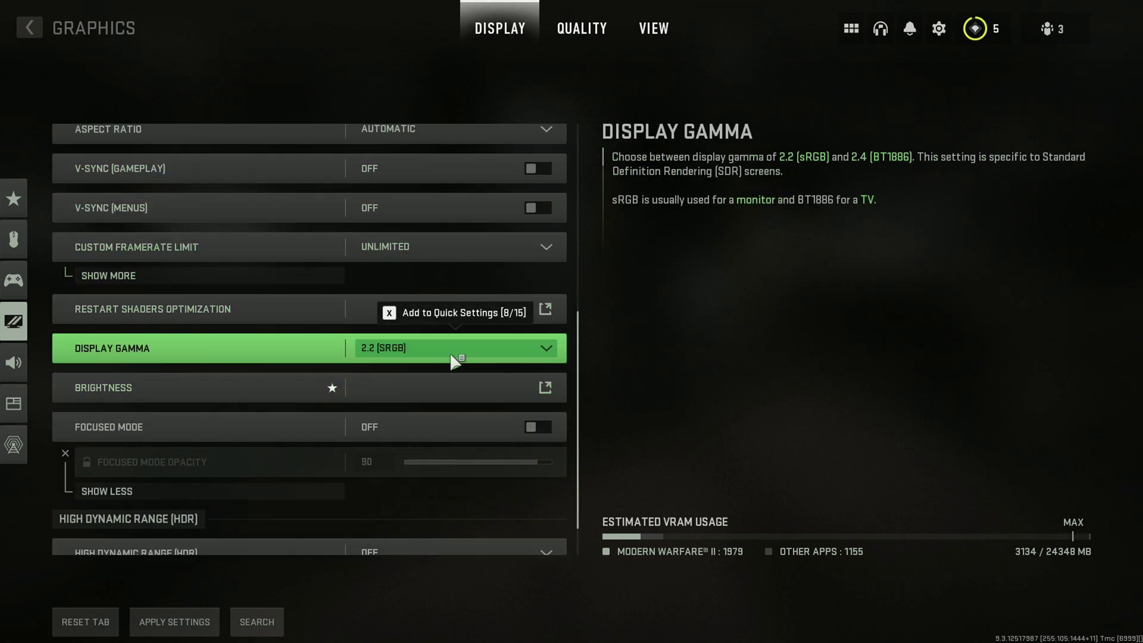
pyautogui.scroll(-2, 461, 510)
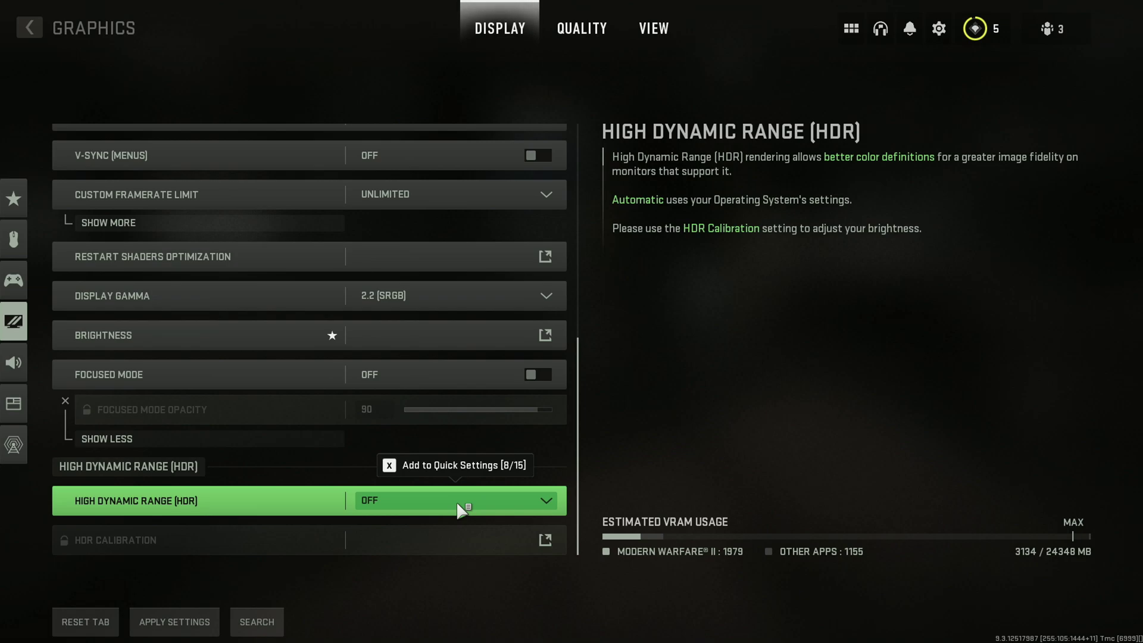
pyautogui.press('e')
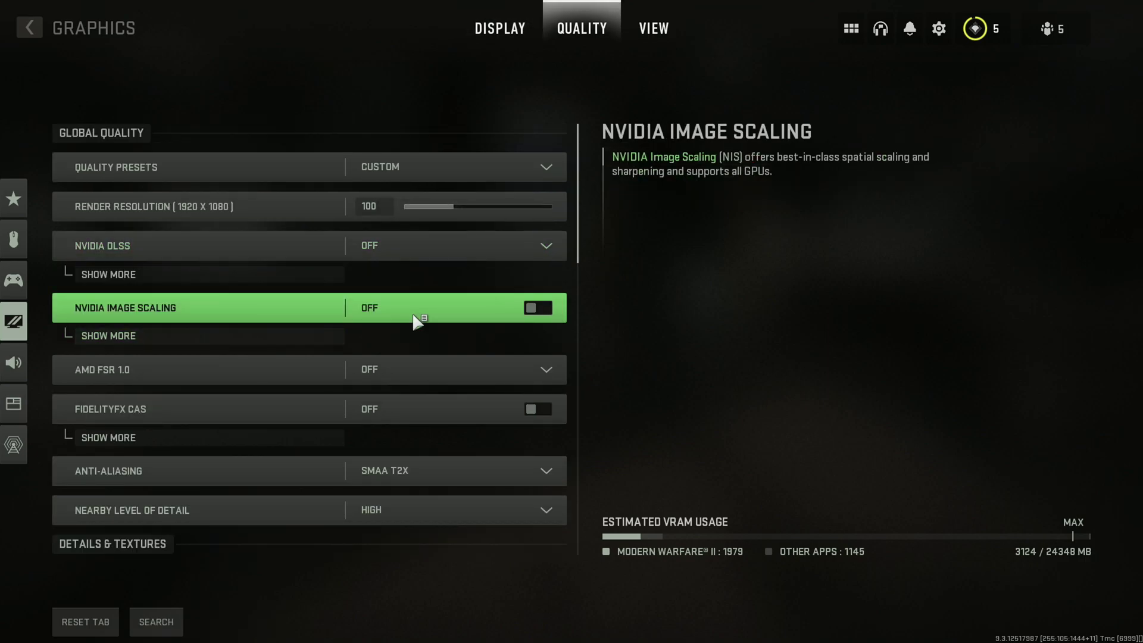
pyautogui.scroll(-3, 404, 345)
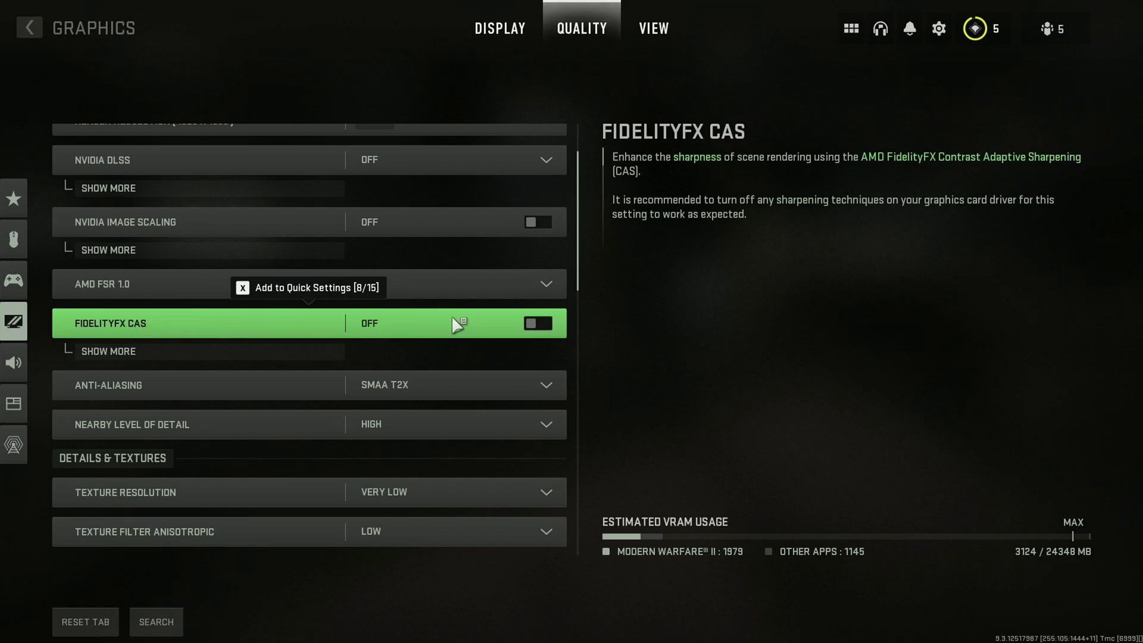
pyautogui.scroll(-2, 452, 322)
pyautogui.click(411, 364)
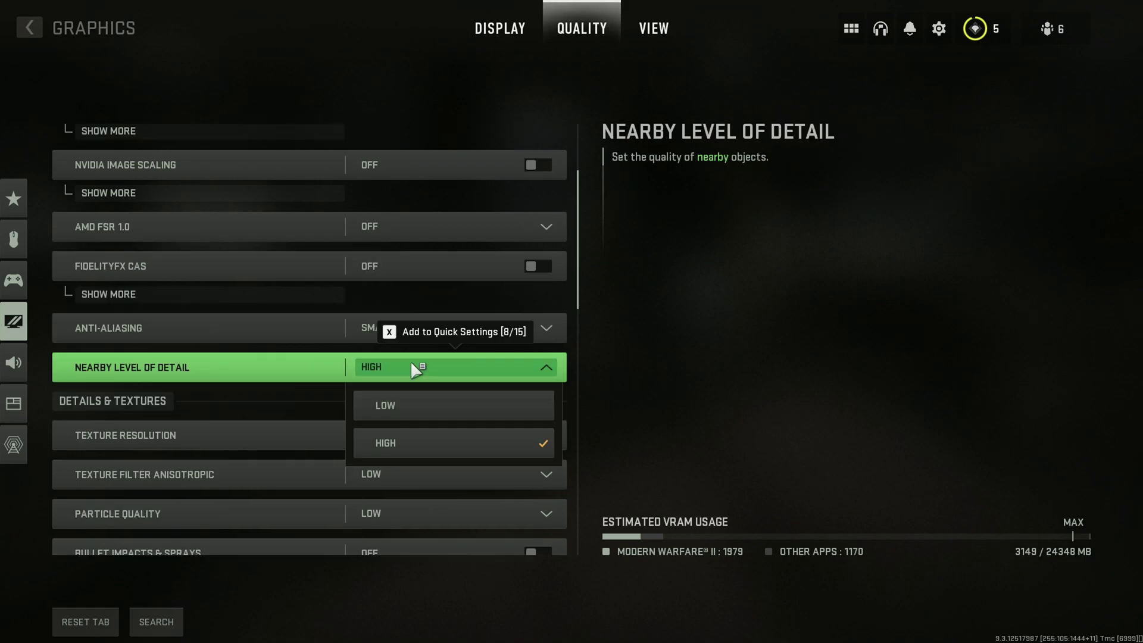
pyautogui.scroll(2, 336, 396)
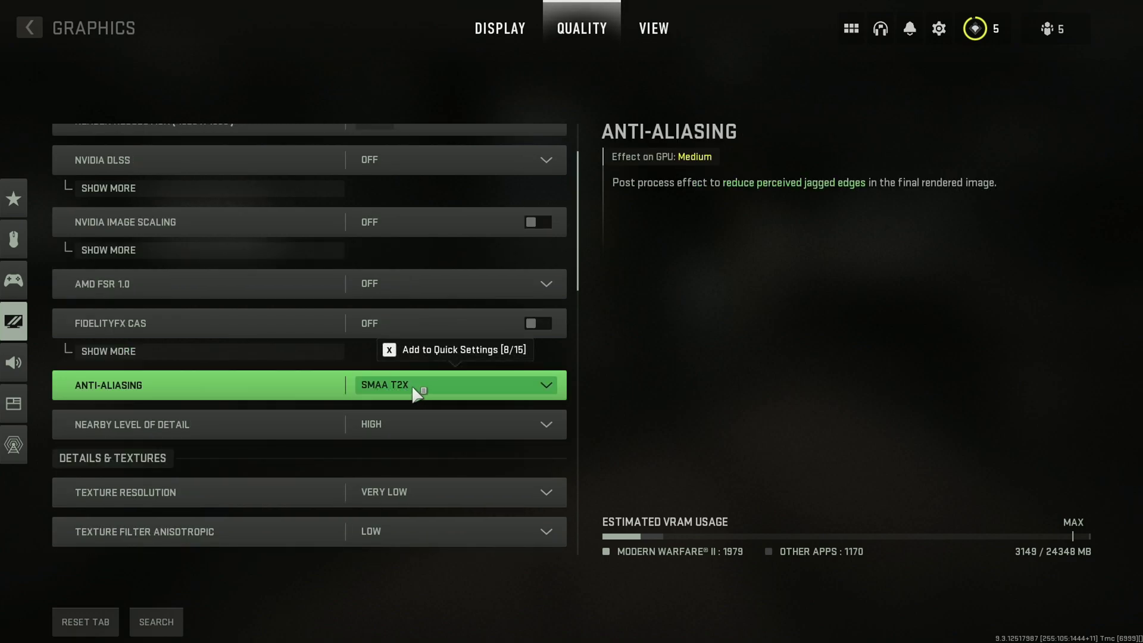
pyautogui.scroll(-10, 464, 494)
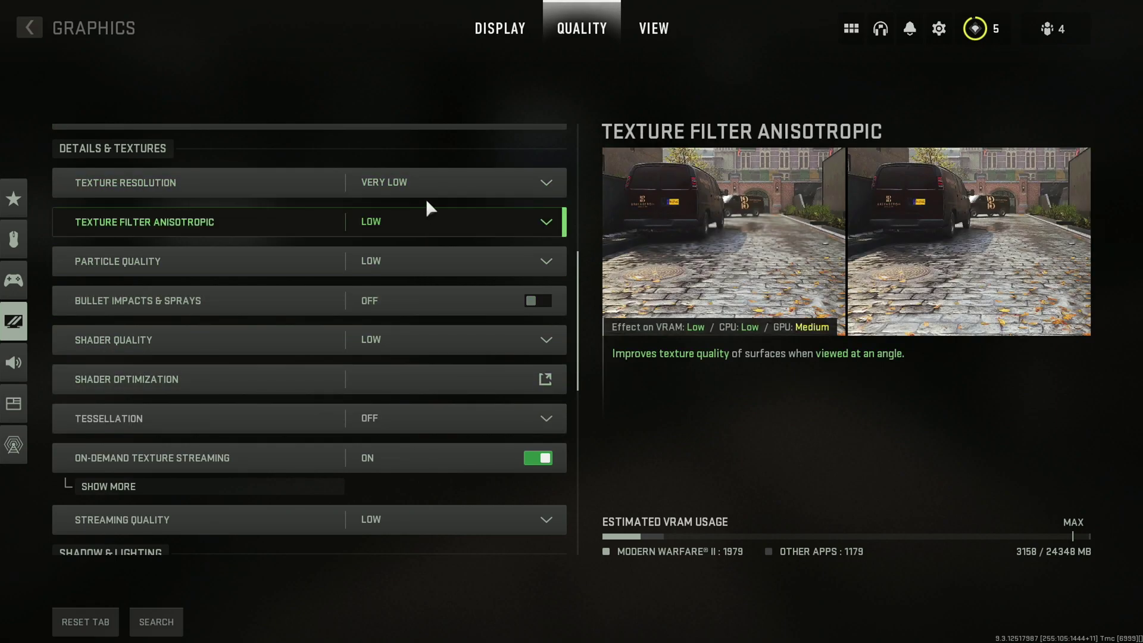
pyautogui.scroll(-10, 438, 205)
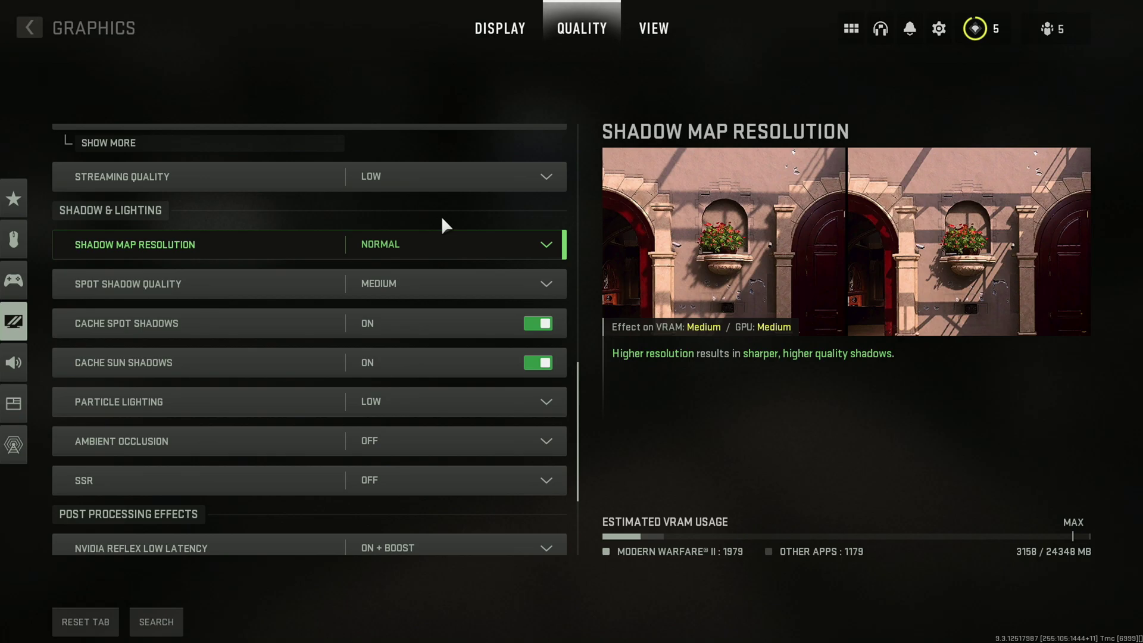
pyautogui.scroll(-5, 441, 215)
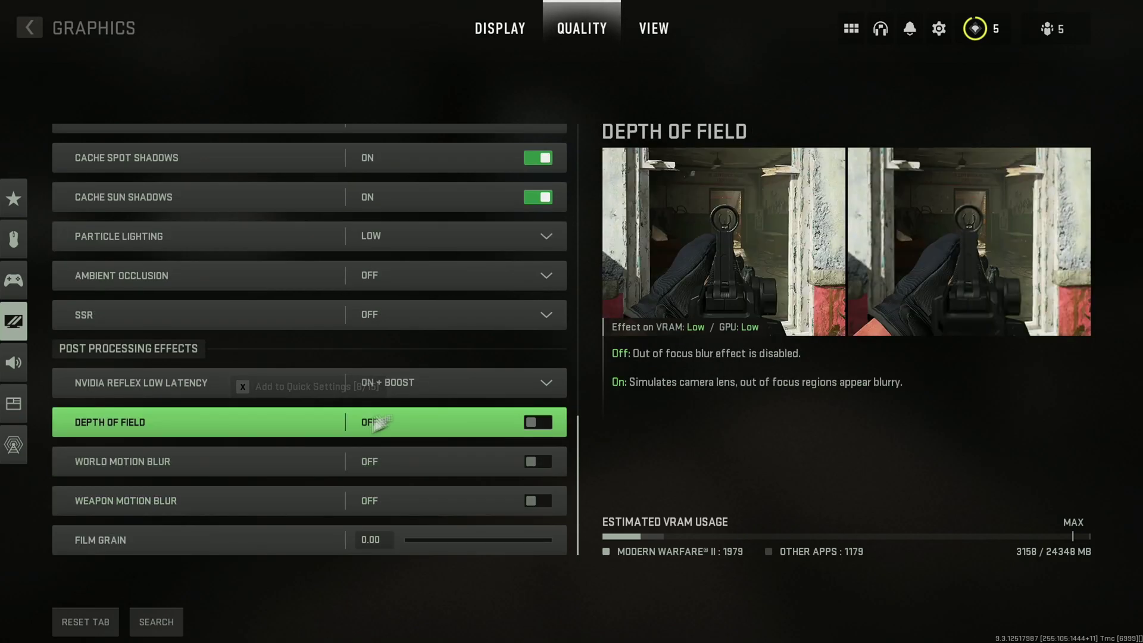
# Switch to Modern Warfare II's View graphics tab to show Field of View 120 and ADS Field of View Affected
pyautogui.click(654, 28)
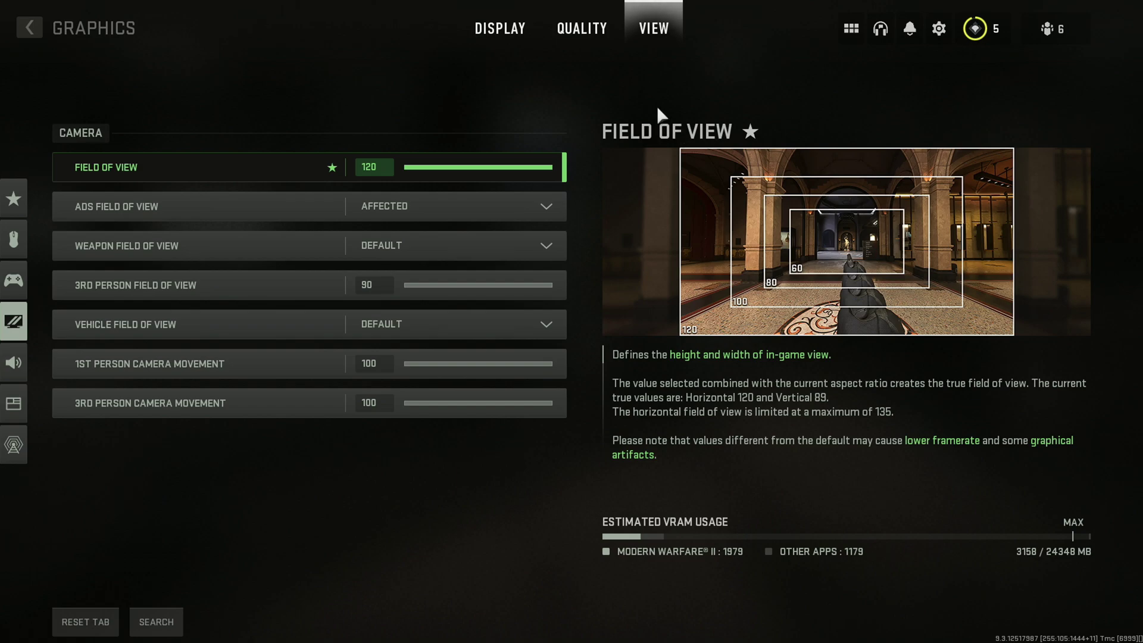